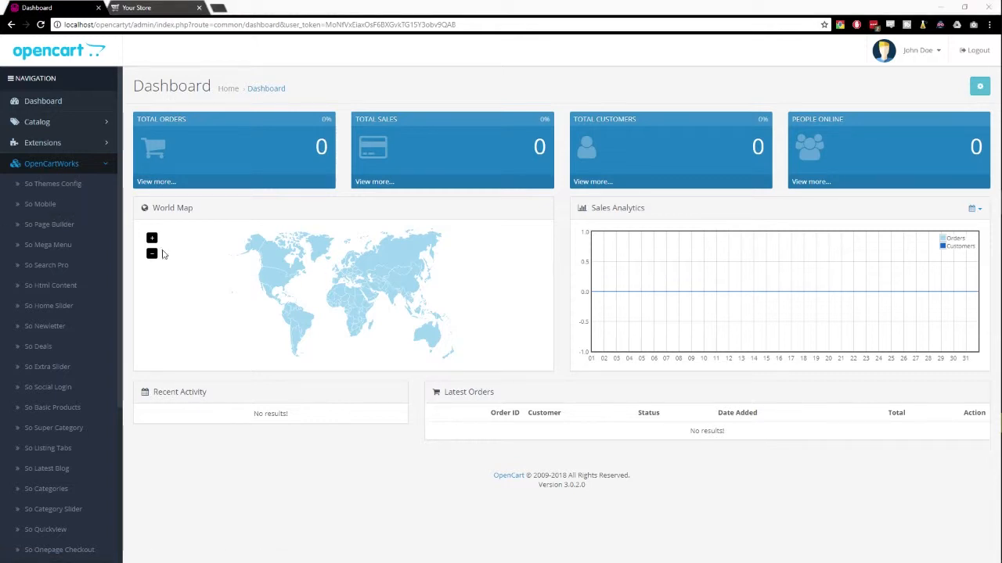
# Open the So Mobile module's settings and switch to the Your Store storefront
pyautogui.click(45, 205)
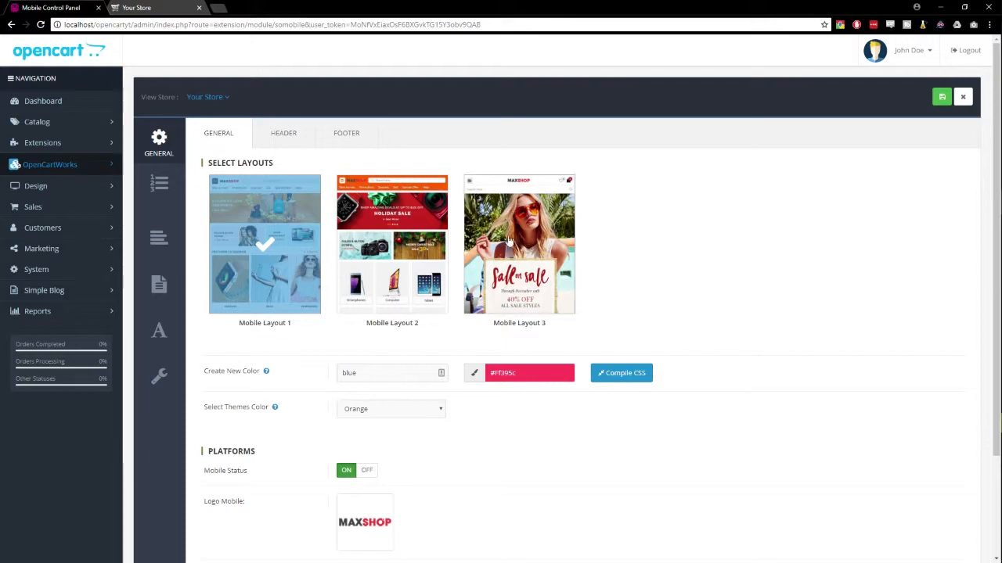
pyautogui.click(135, 6)
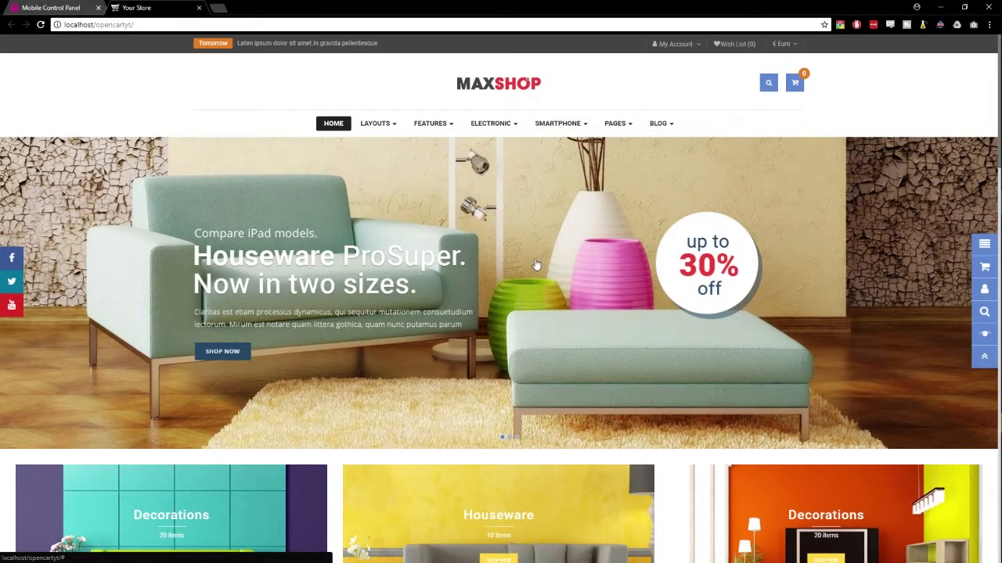
# Show the storefront in responsive device emulation with the developer tools open and their pane narrowed
pyautogui.press('F12')
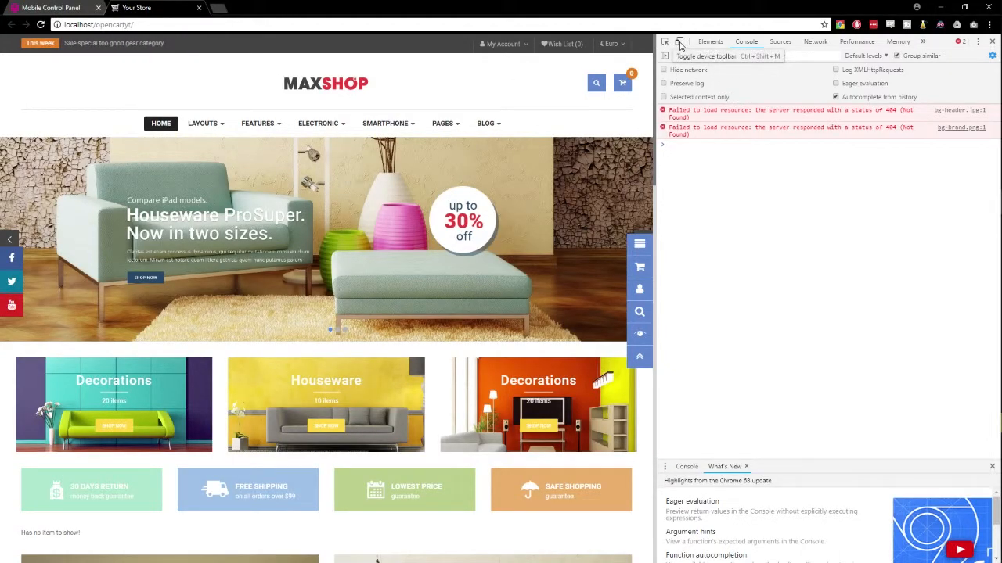
pyautogui.click(679, 45)
pyautogui.press('F12')
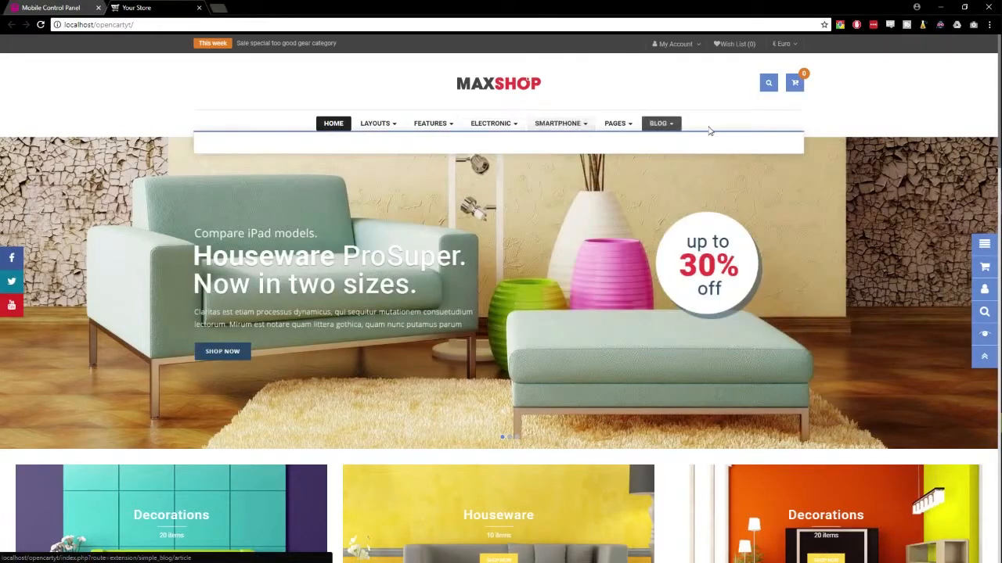
pyautogui.press('F12')
pyautogui.moveTo(654, 117); pyautogui.dragTo(850, 127)
pyautogui.scroll(-3, 419, 234)
pyautogui.scroll(3, 420, 256)
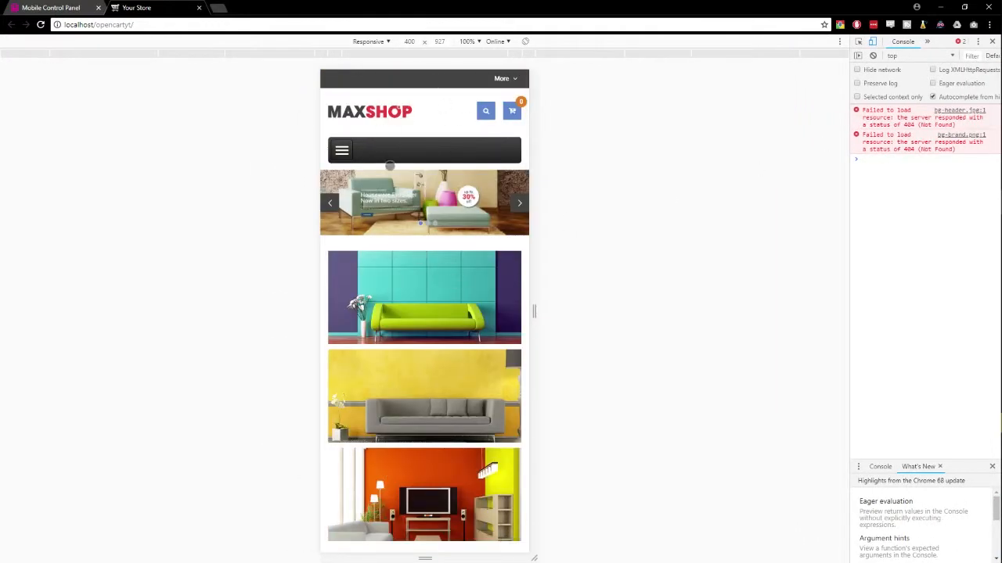
# Preview the storefront as an iPhone X and look through the home page
pyautogui.click(386, 44)
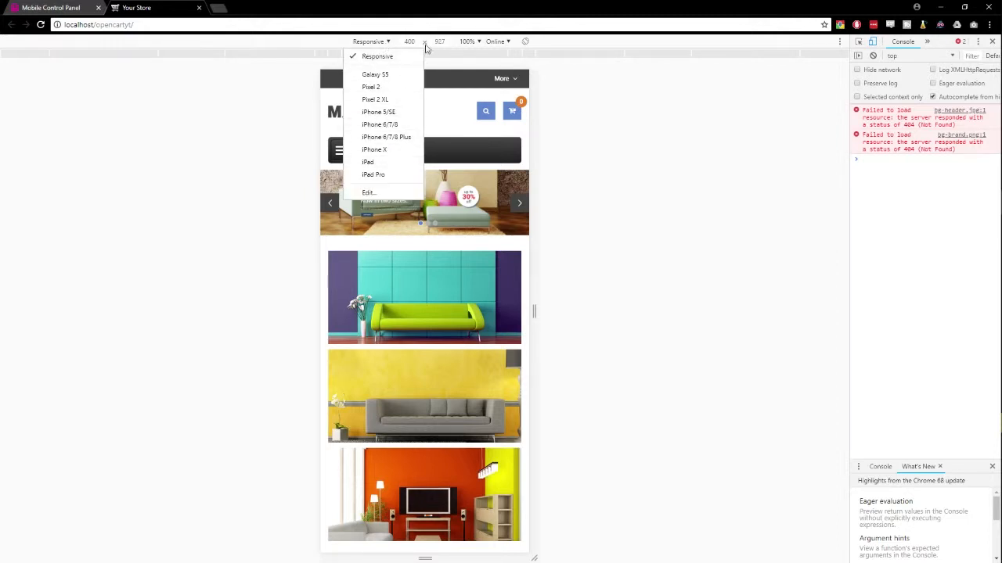
pyautogui.click(383, 149)
pyautogui.scroll(-15, 475, 228)
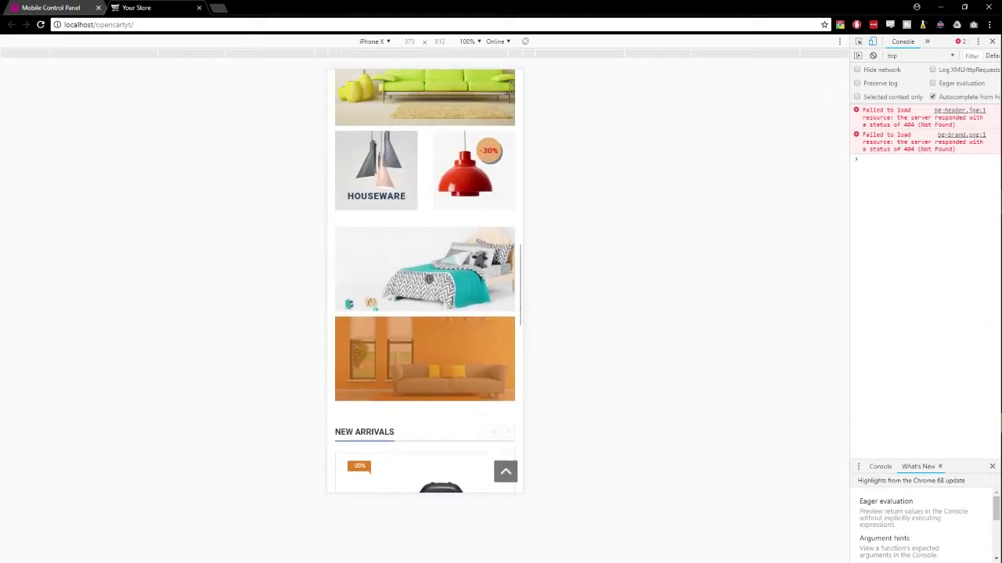
pyautogui.scroll(-5, 430, 290)
pyautogui.scroll(6, 409, 311)
pyautogui.scroll(10, 412, 433)
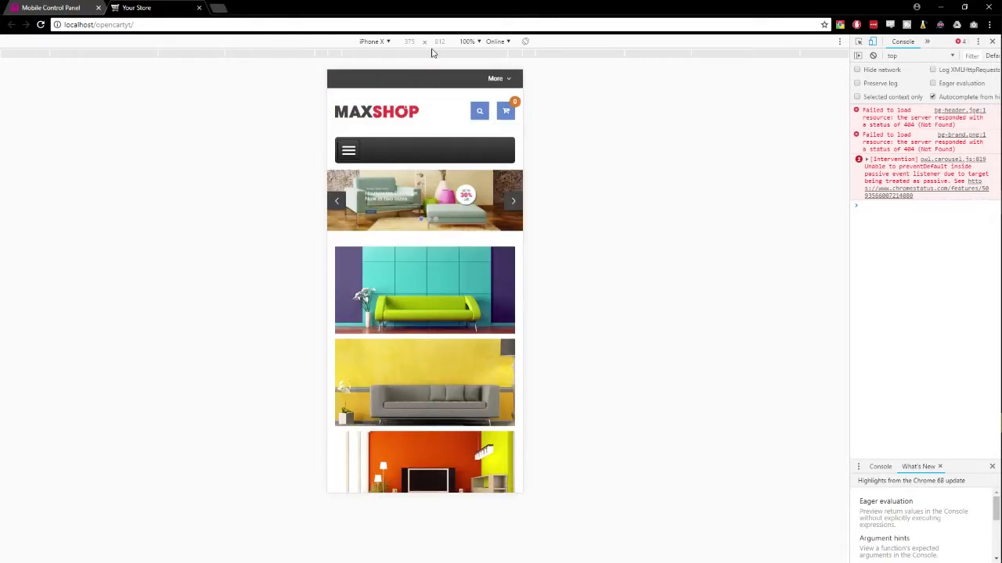
# Switch the emulated device to Pixel 2 XL and look through the storefront's home page
pyautogui.click(478, 43)
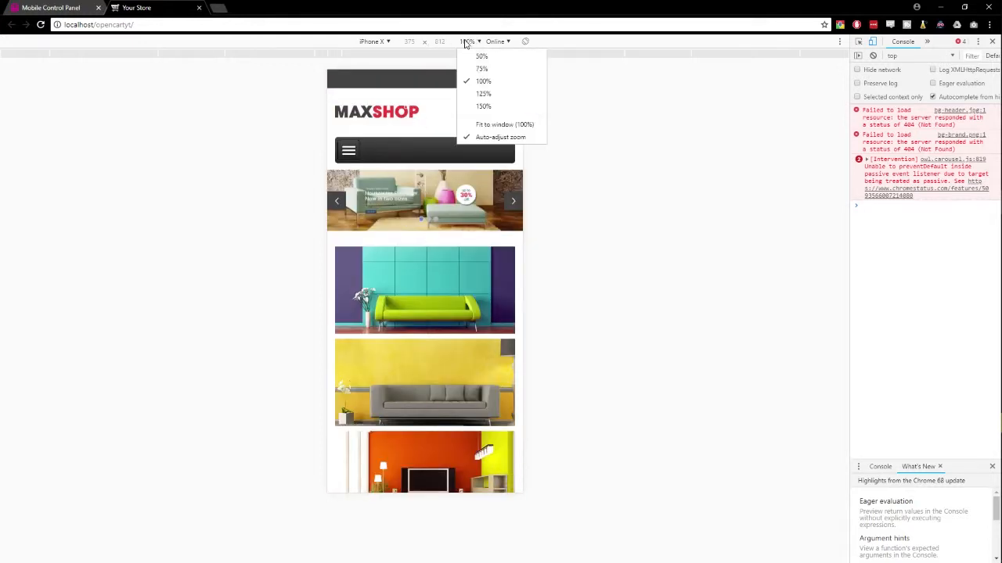
pyautogui.click(448, 44)
pyautogui.click(388, 42)
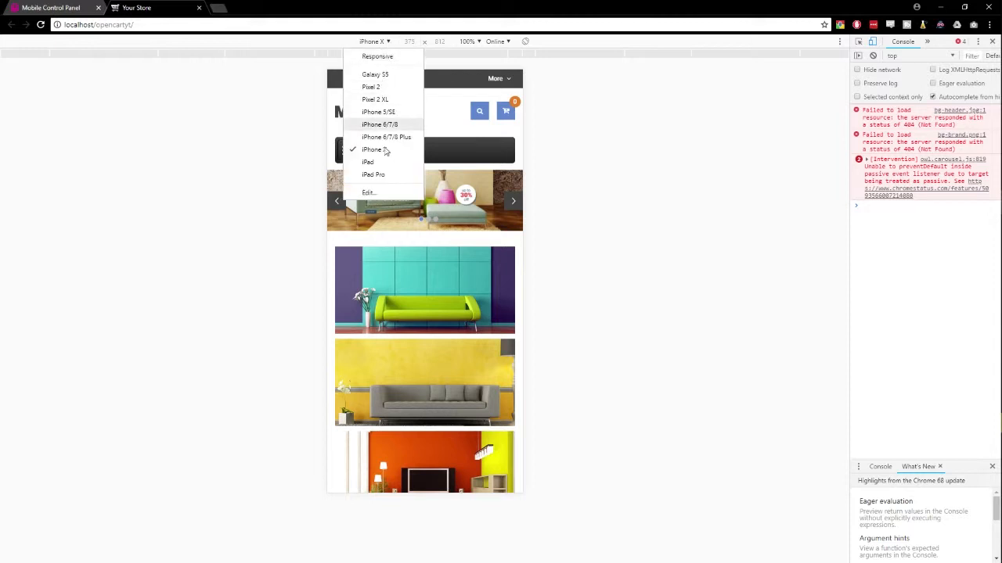
pyautogui.click(382, 98)
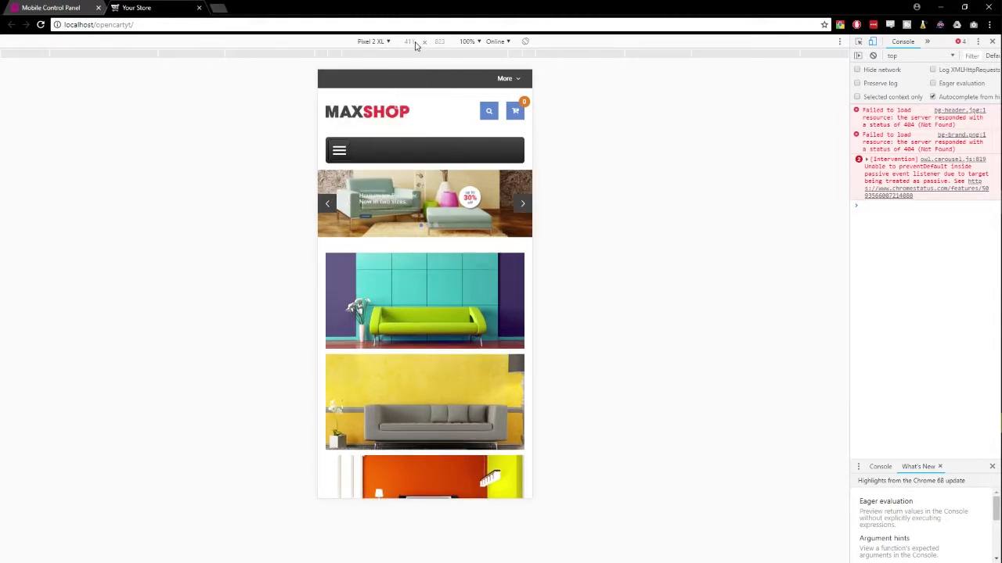
pyautogui.scroll(-10, 495, 272)
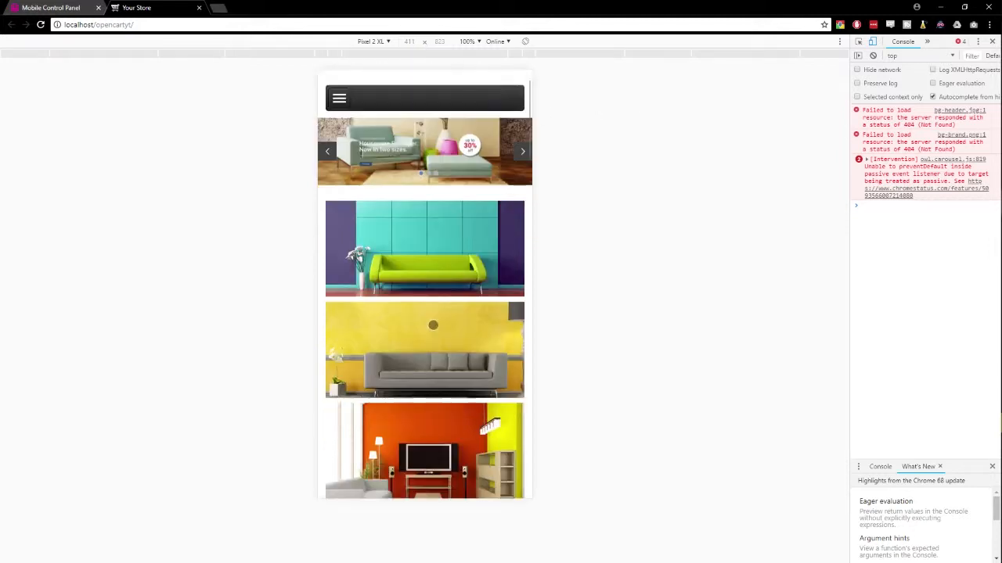
pyautogui.scroll(15, 429, 116)
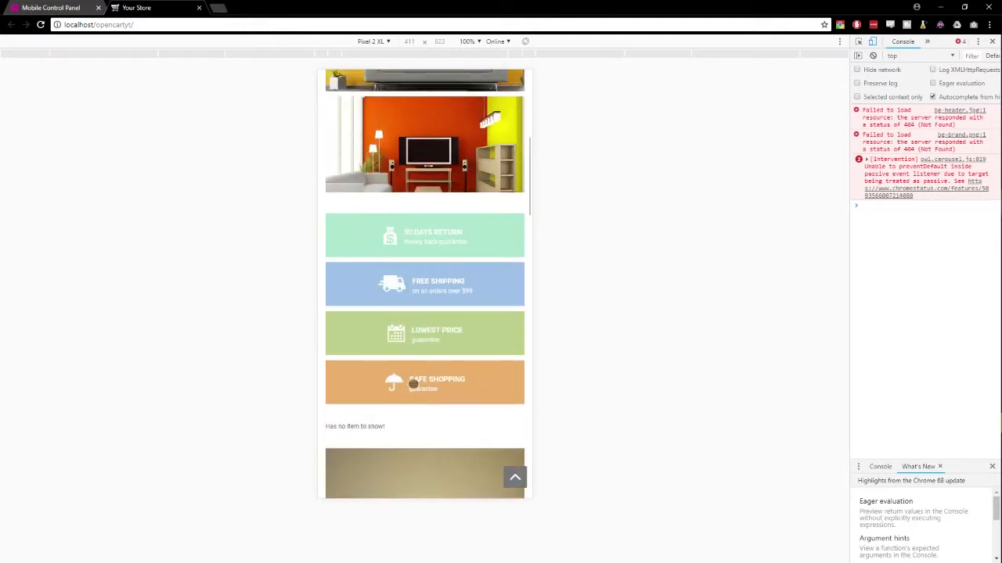
pyautogui.scroll(-5, 434, 100)
pyautogui.scroll(5, 434, 99)
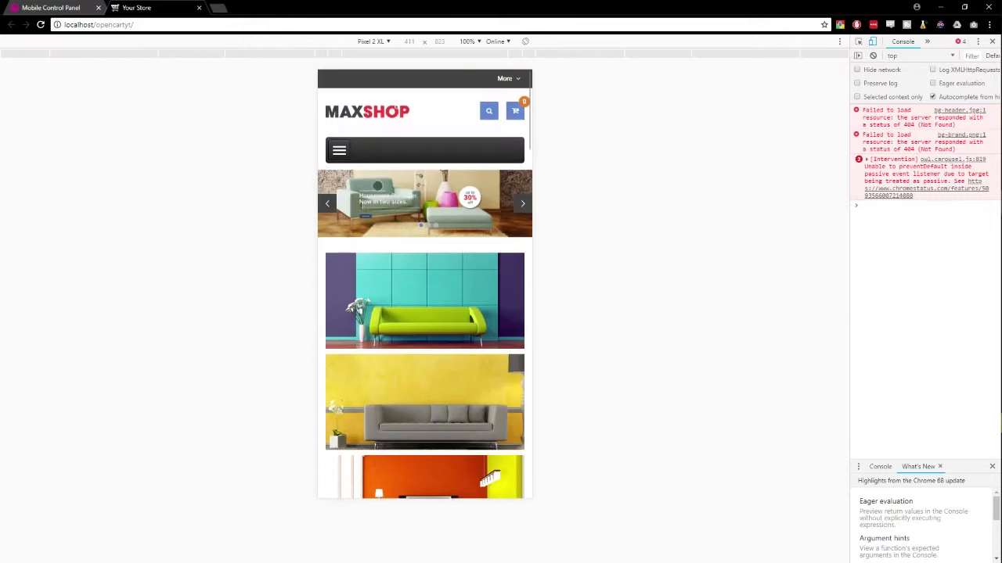
# Expand the storefront's mobile navigation menu, and close the developer tools before returning to the Mobile Control Panel
pyautogui.click(346, 153)
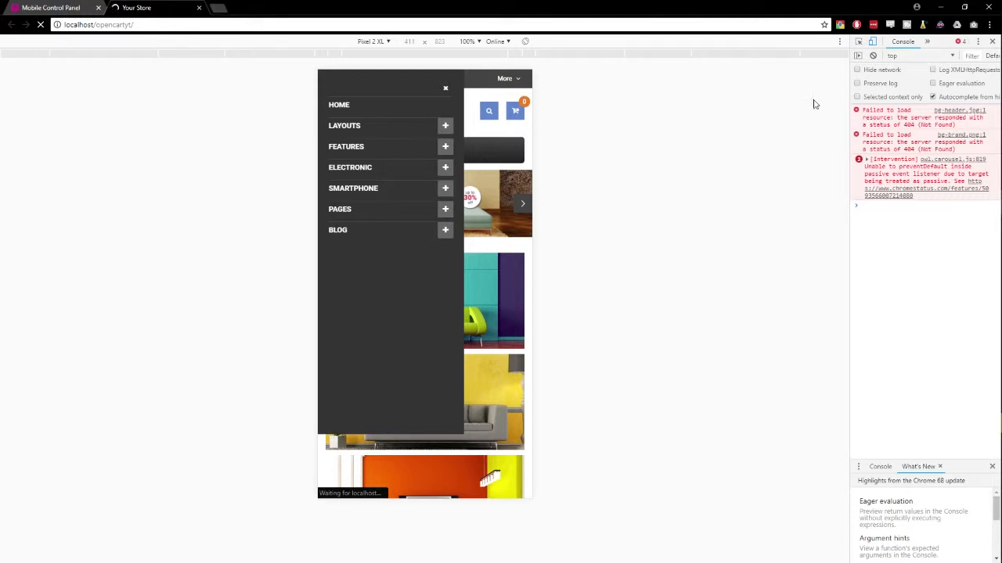
pyautogui.click(991, 41)
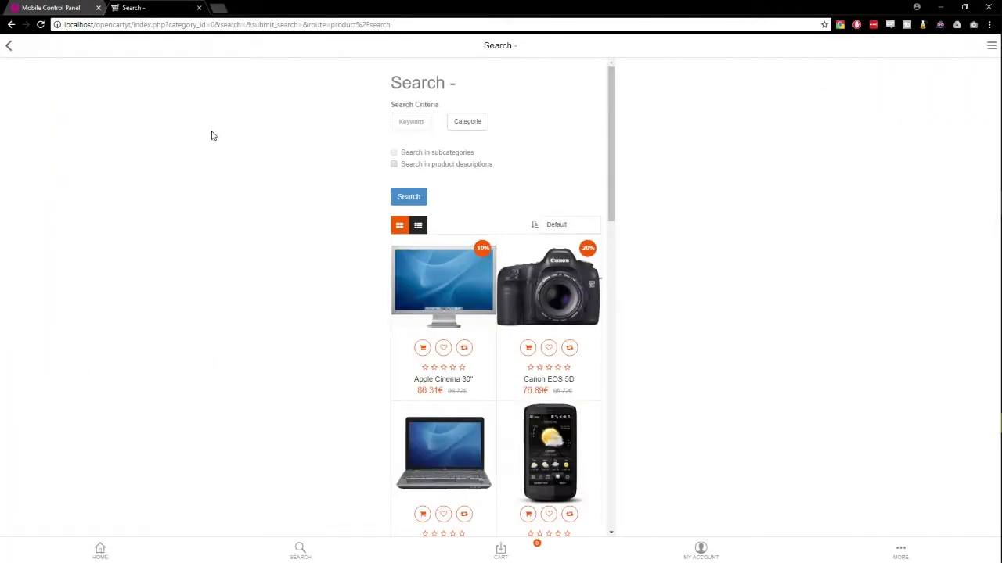
pyautogui.hotkey('ctrl', '1')
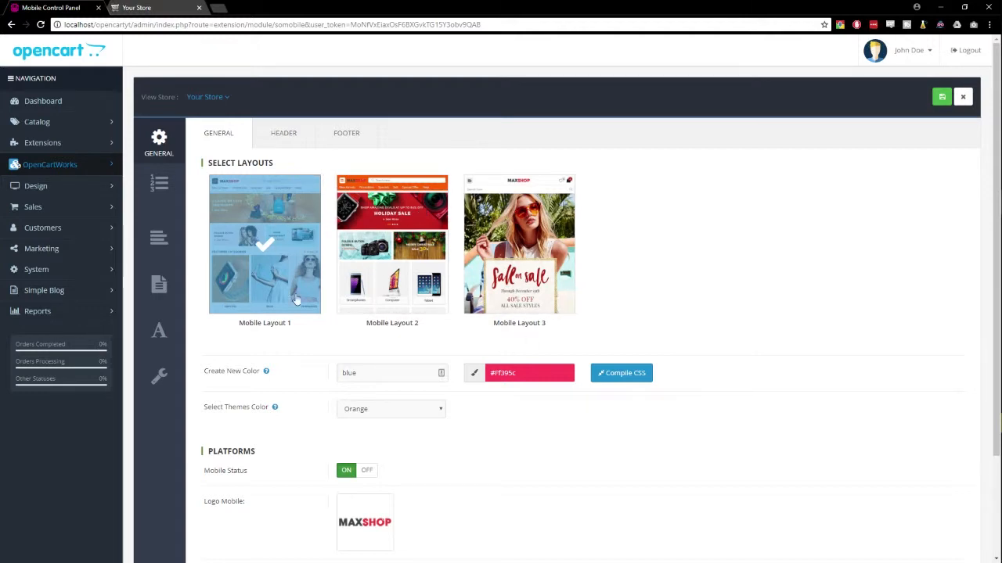
# Examine the mobile layout, theme color and platform settings, and the available header types
pyautogui.scroll(-2, 251, 360)
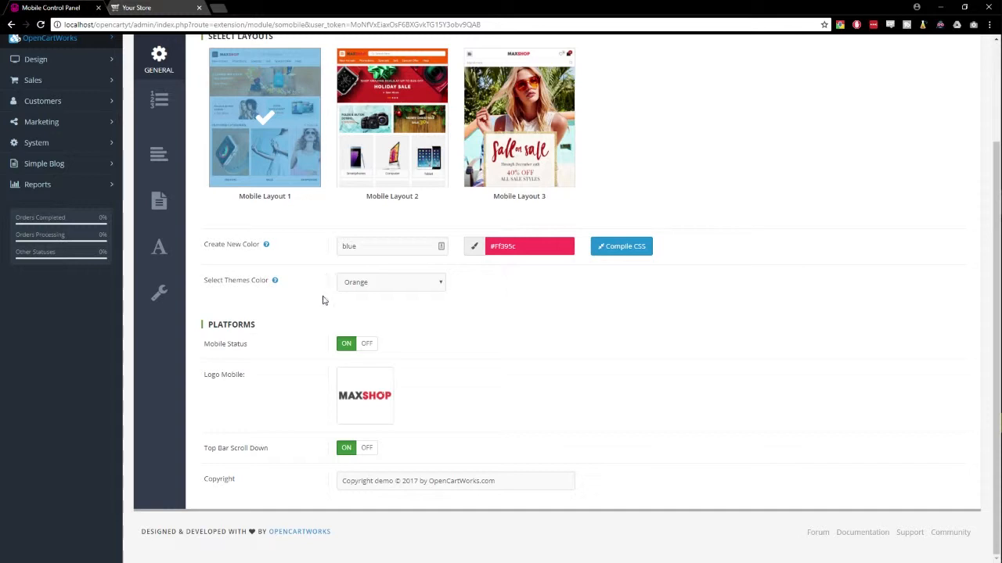
pyautogui.scroll(1, 133, 184)
pyautogui.scroll(1, 281, 156)
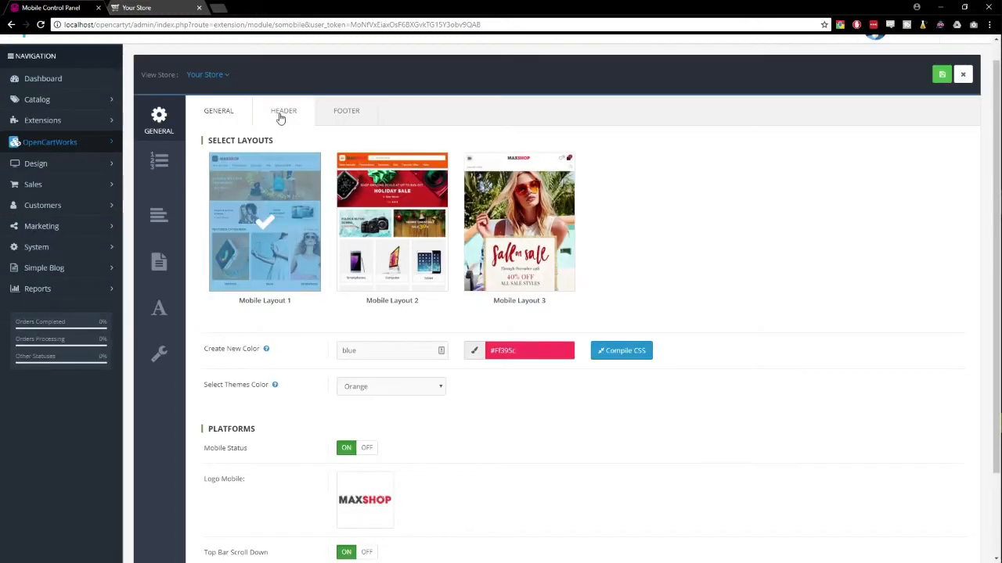
pyautogui.click(280, 116)
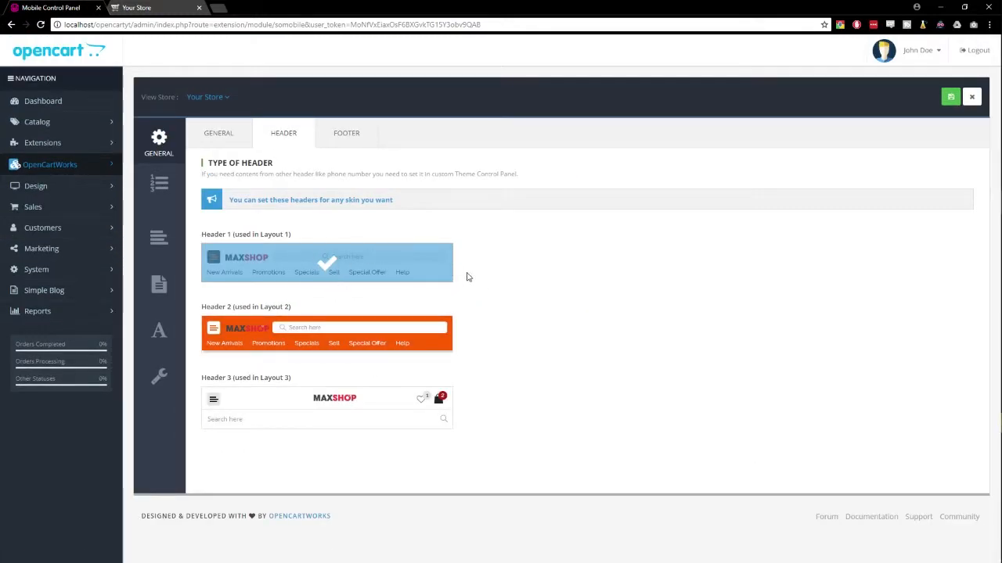
# Examine the mobile footer settings for the payment image, telephone number, email and custom footer content
pyautogui.click(346, 134)
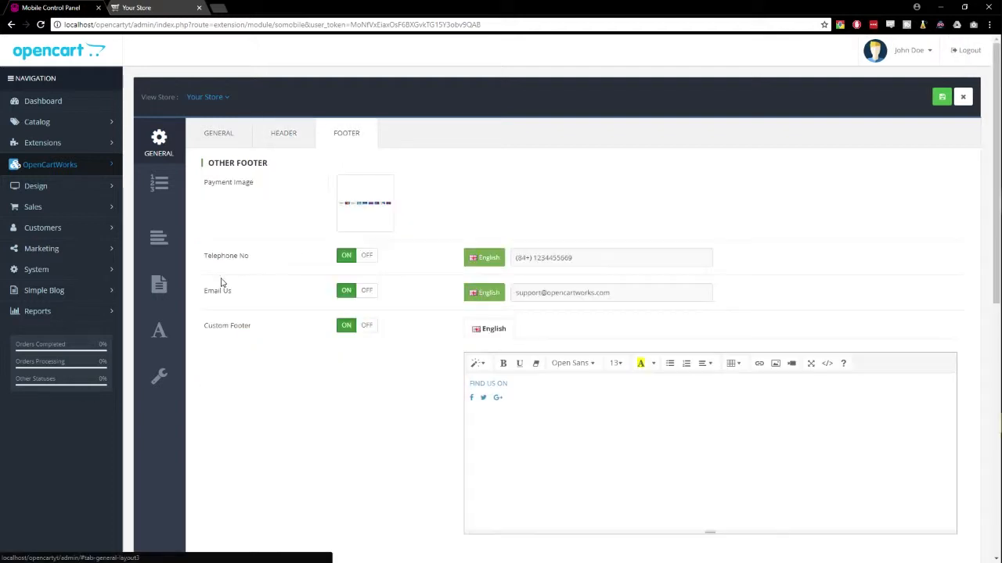
pyautogui.scroll(-1, 221, 282)
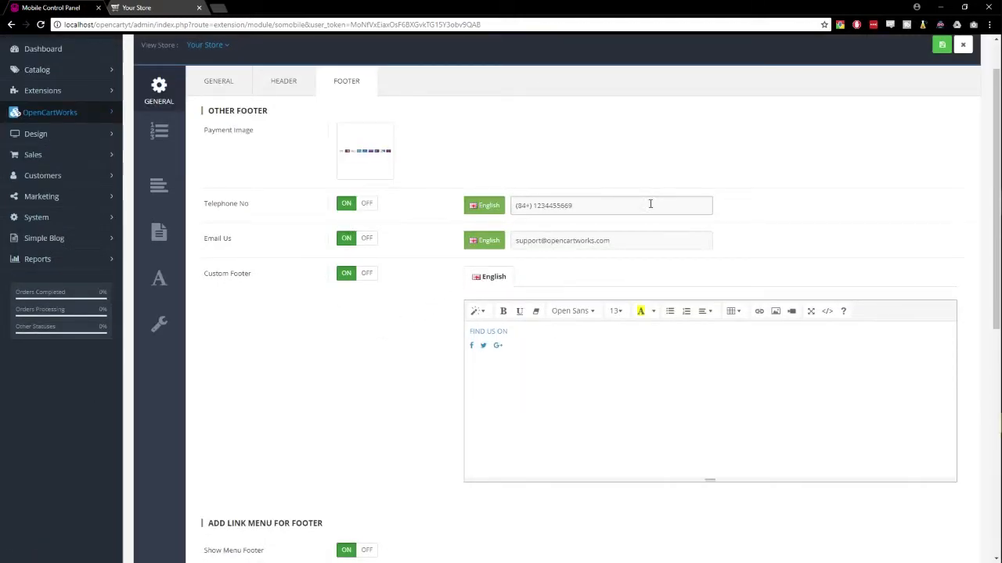
pyautogui.moveTo(650, 204); pyautogui.dragTo(506, 206)
pyautogui.moveTo(635, 243); pyautogui.dragTo(411, 275)
pyautogui.click(411, 275)
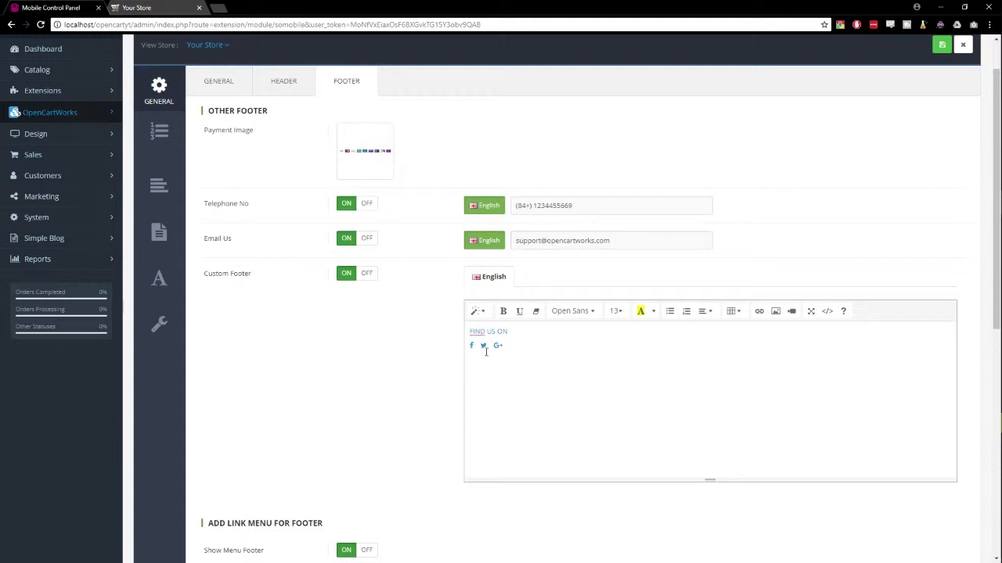
# Examine the bottom bar menu items, left bar elements, fonts and category page options of the mobile theme
pyautogui.click(165, 153)
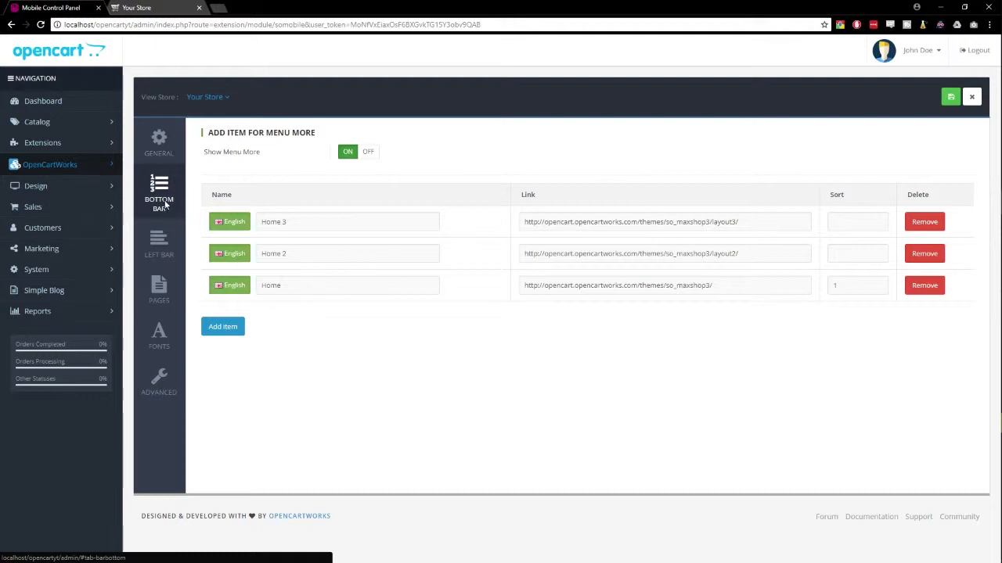
pyautogui.click(163, 249)
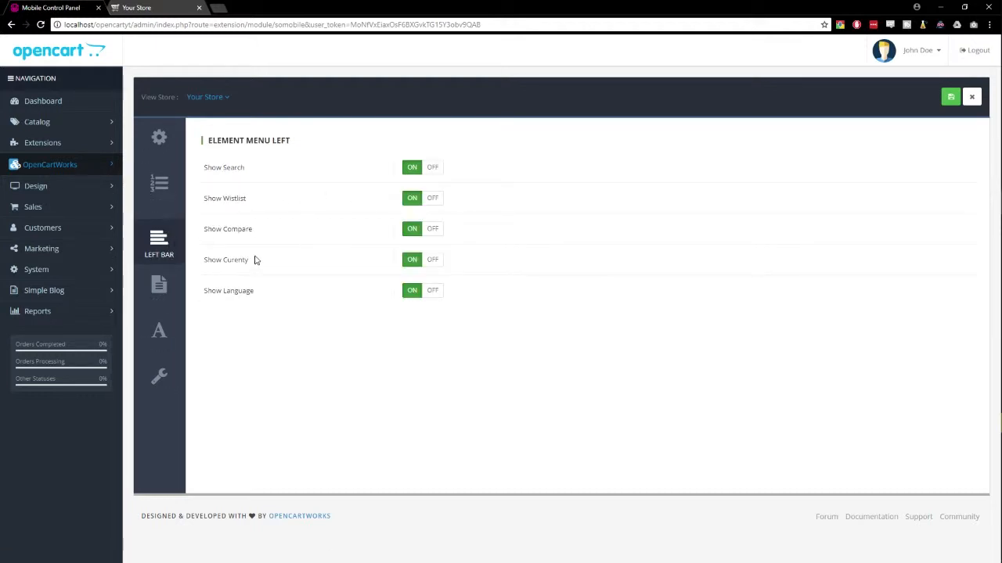
pyautogui.click(168, 288)
pyautogui.click(168, 342)
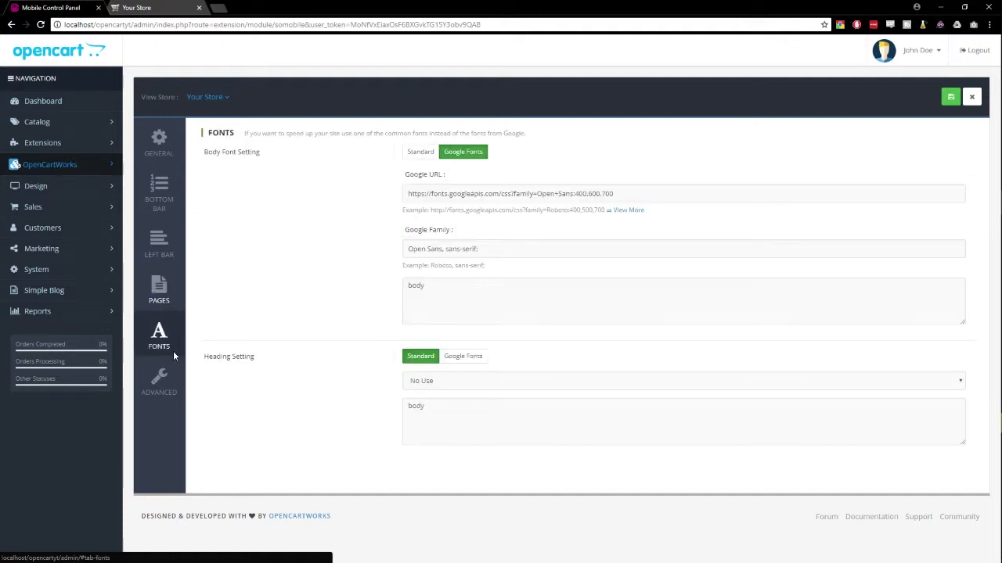
pyautogui.click(176, 301)
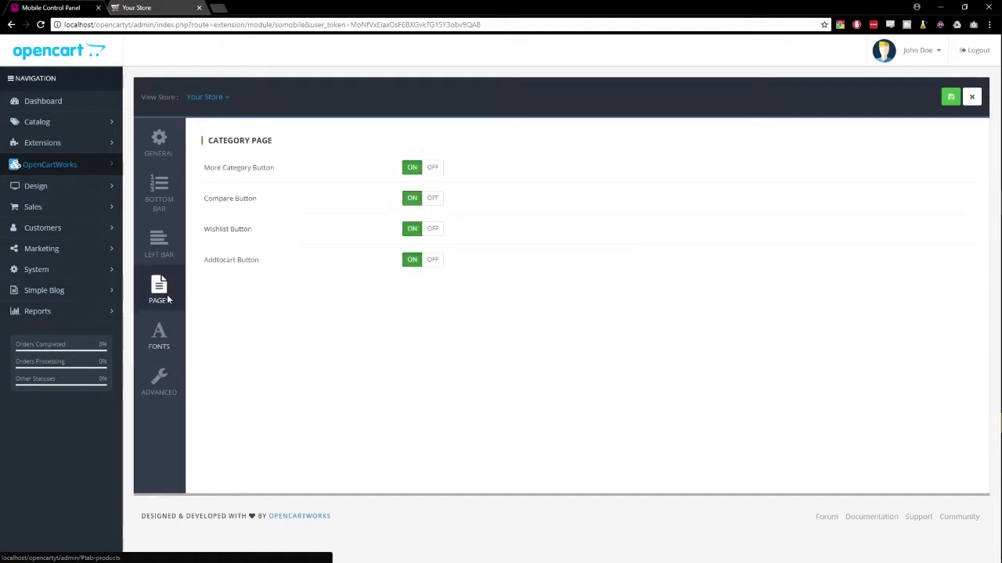
# Examine the mobile theme's font settings and its advanced SCSS compile options
pyautogui.click(58, 166)
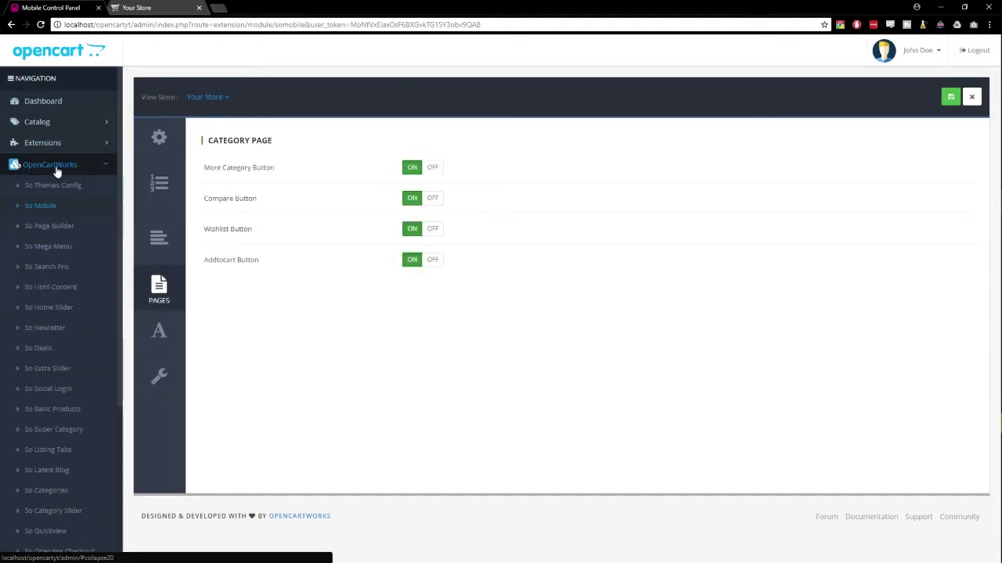
pyautogui.click(68, 168)
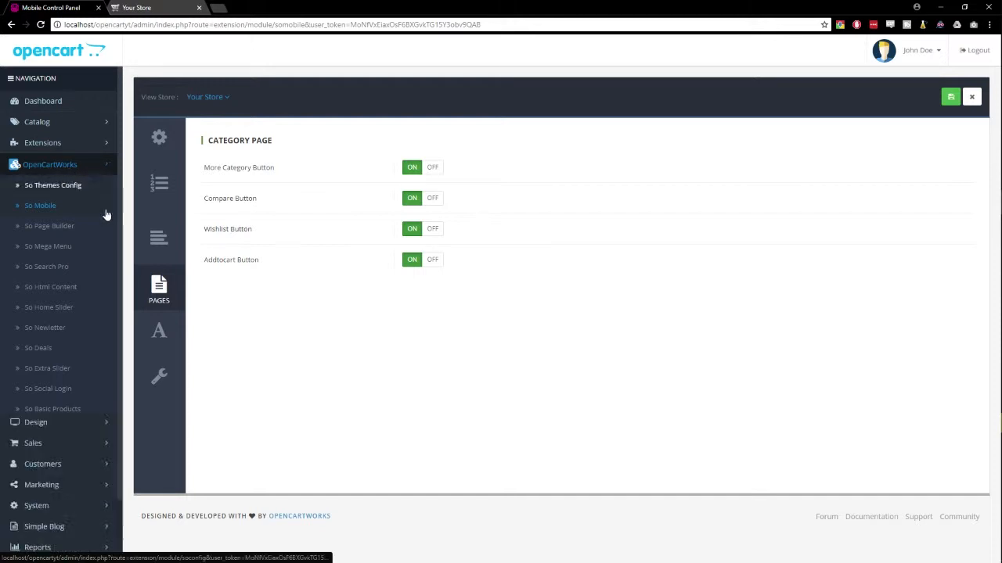
pyautogui.click(166, 333)
pyautogui.click(160, 380)
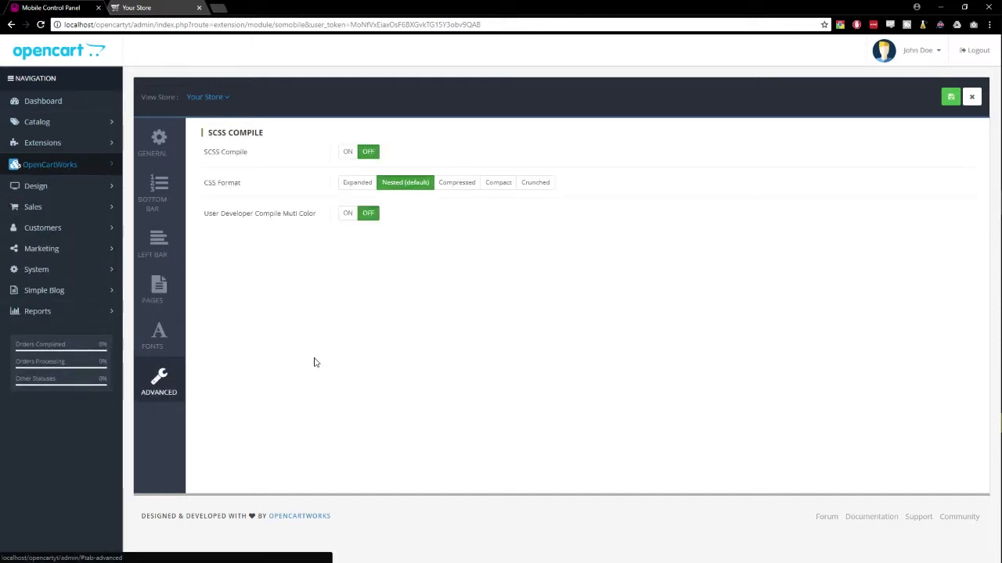
# Revisit the left bar and bottom bar settings, and look through the footer's link menu entries
pyautogui.click(156, 242)
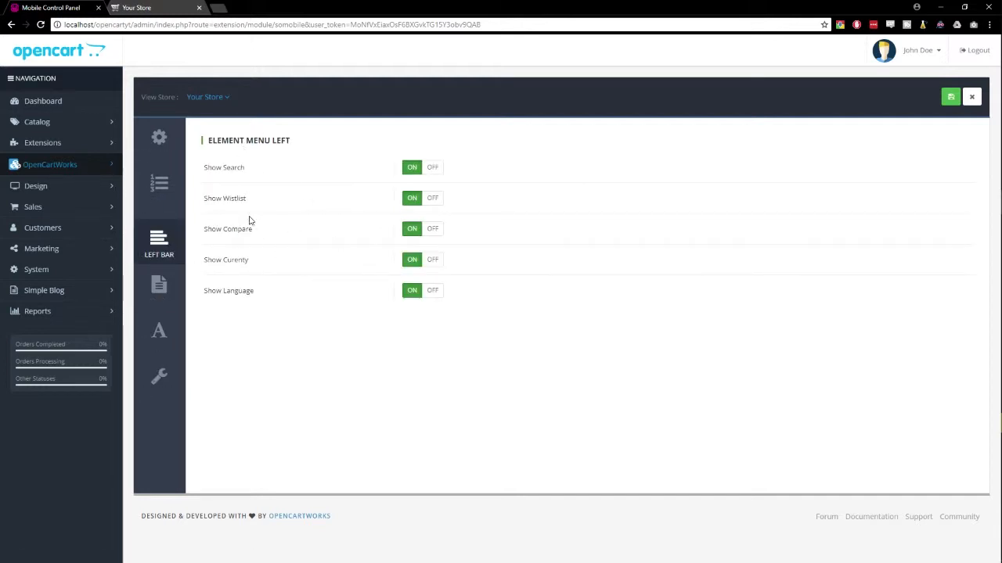
pyautogui.click(181, 183)
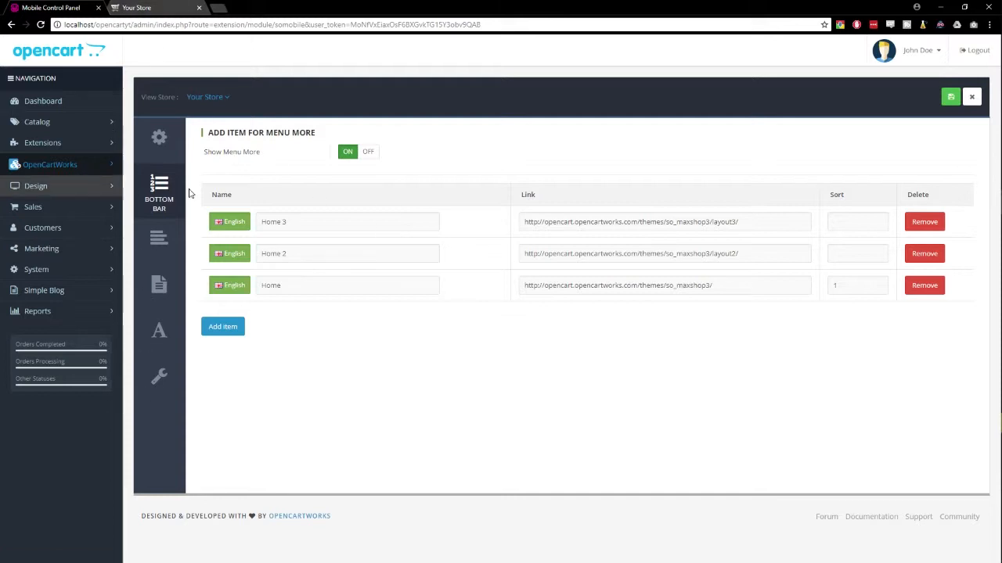
pyautogui.click(158, 138)
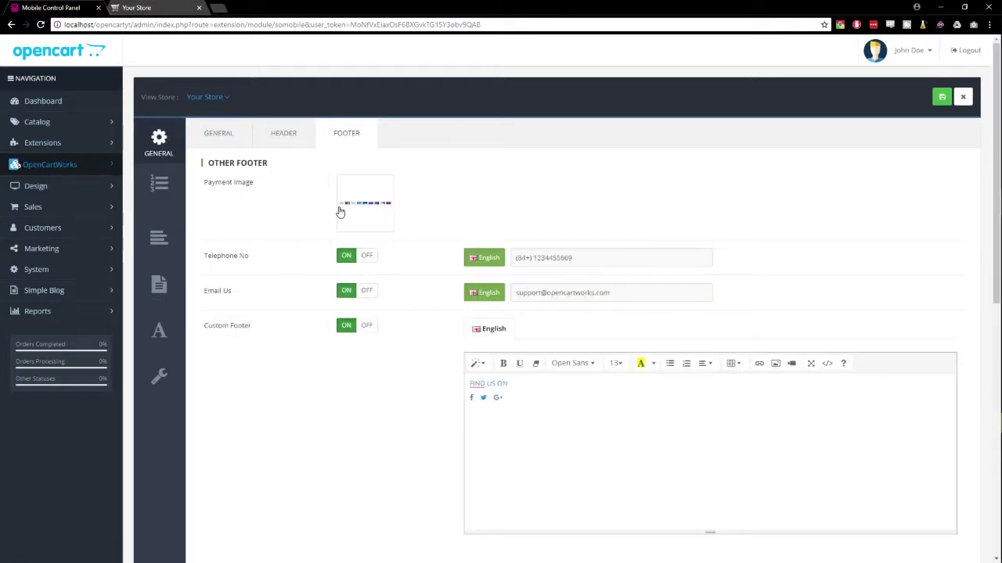
pyautogui.scroll(-5, 373, 337)
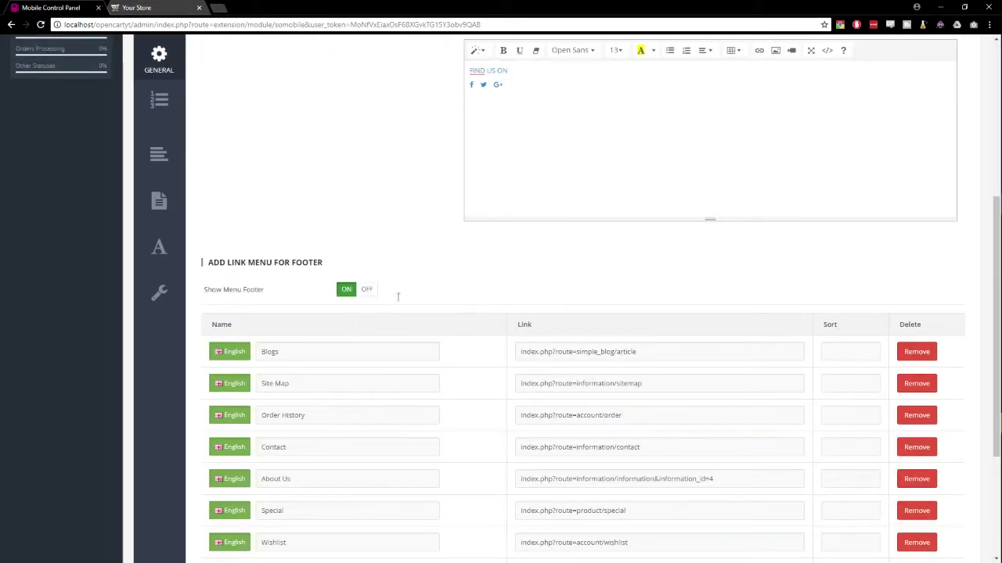
pyautogui.scroll(-2, 474, 451)
pyautogui.scroll(10, 438, 251)
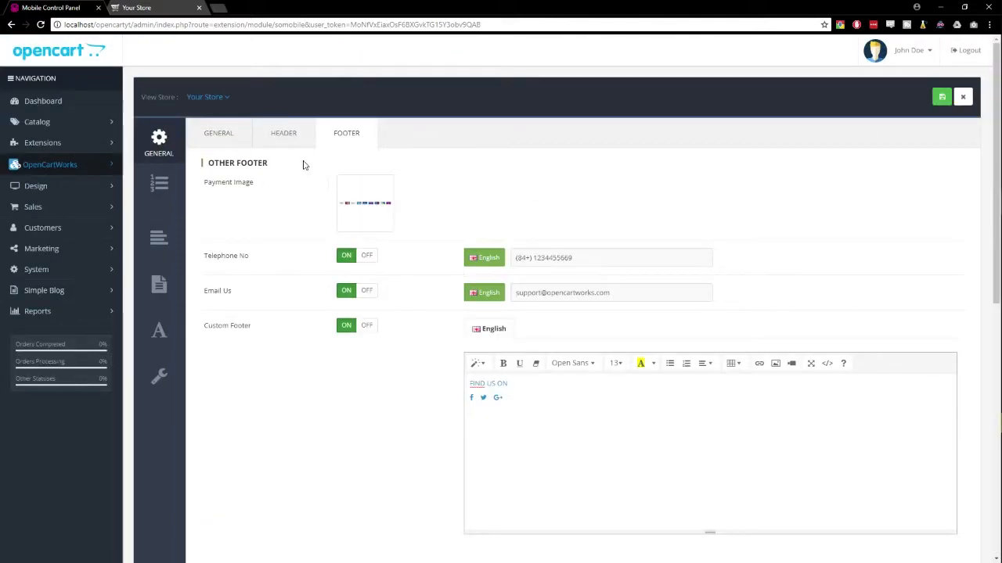
# Select Mobile Layout 2 in the general mobile settings and save the module
pyautogui.click(220, 134)
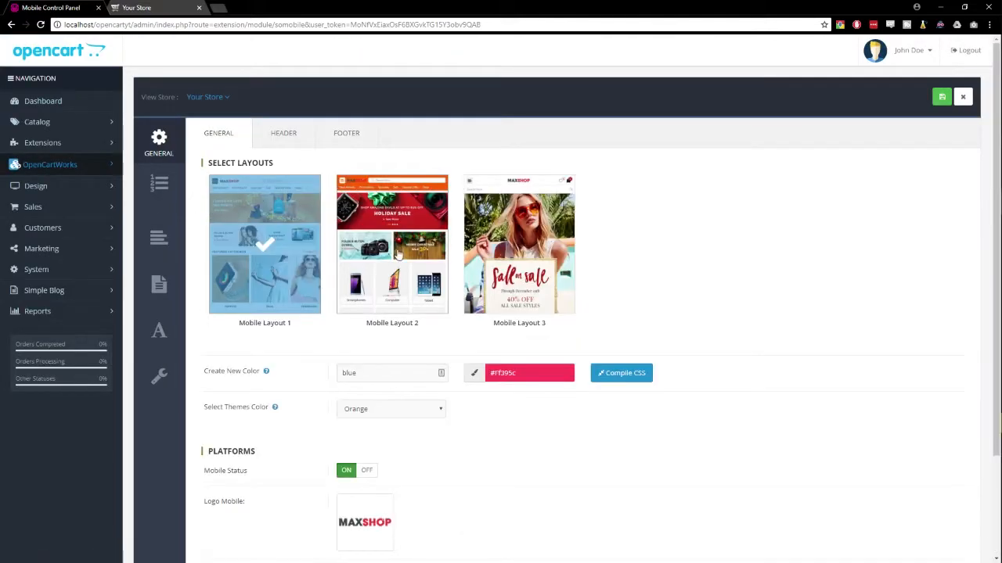
pyautogui.click(377, 235)
pyautogui.click(942, 97)
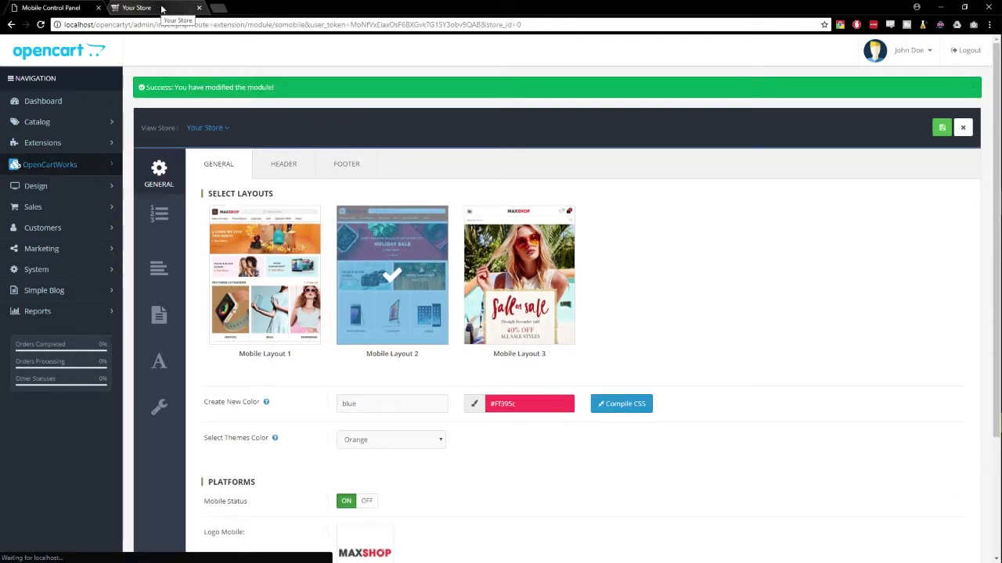
# Switch to the storefront browser tab and preview the store in the developer tools' mobile device view
pyautogui.click(165, 10)
pyautogui.rightClick(165, 9)
pyautogui.click(184, 31)
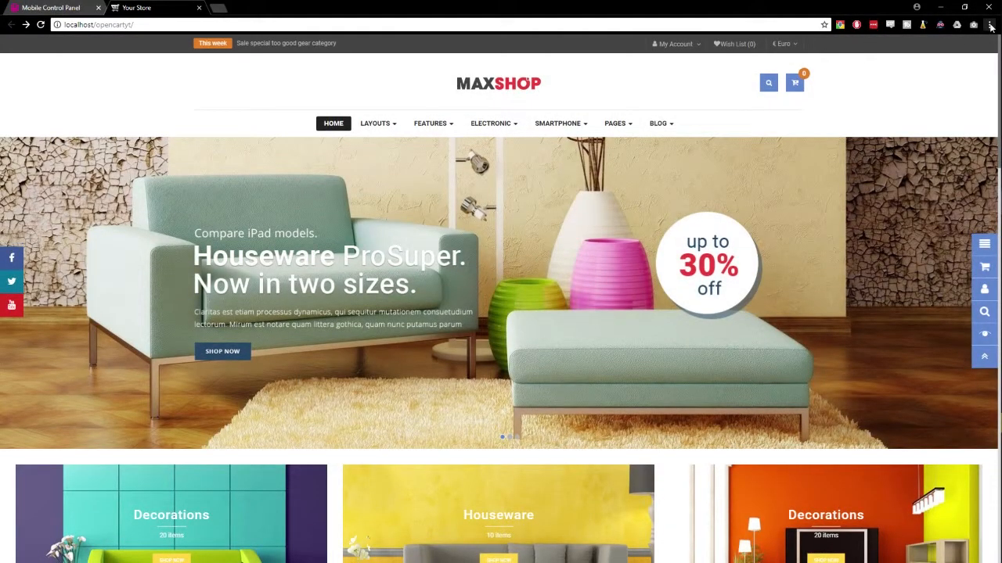
pyautogui.click(990, 24)
pyautogui.click(852, 71)
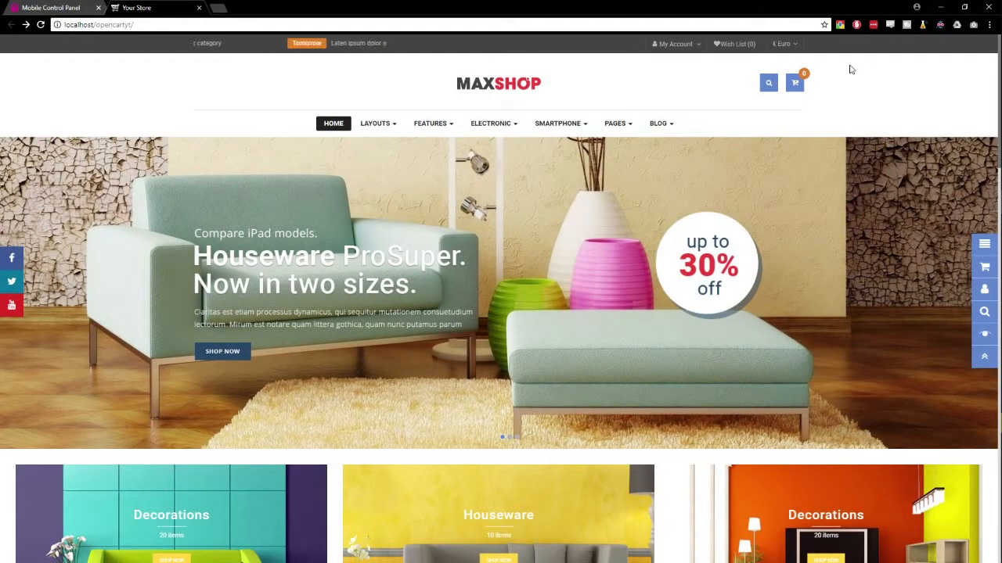
pyautogui.hotkey('ctrl', 'shift', 'i')
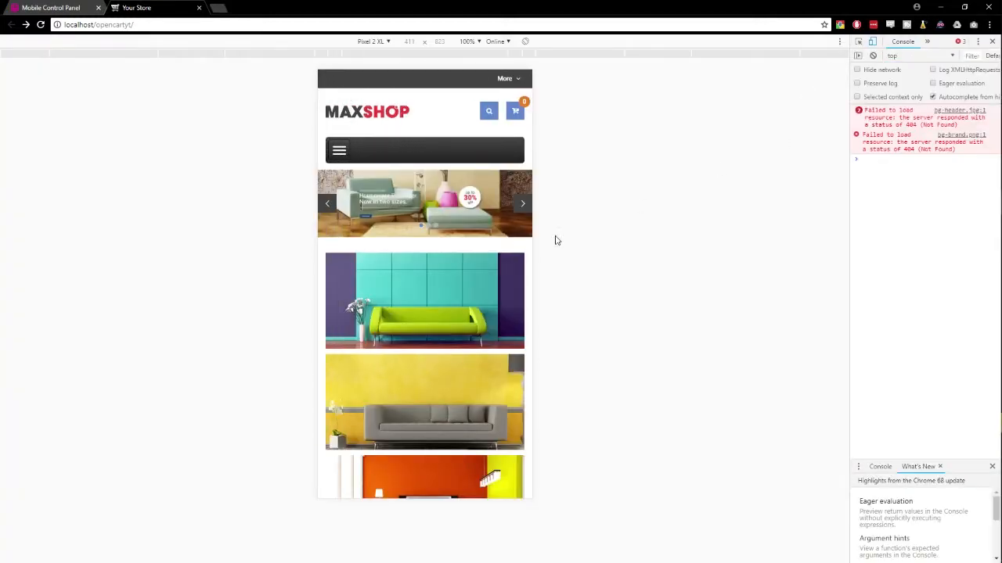
# Examine the mobile storefront's home page from the slider down through its banners and service blocks
pyautogui.scroll(-8, 424, 286)
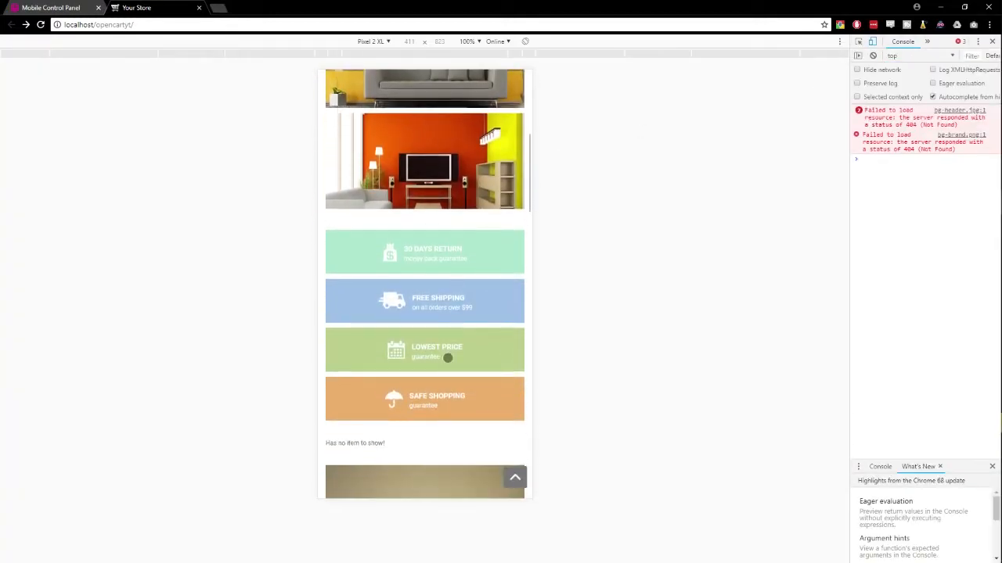
pyautogui.scroll(-6, 456, 164)
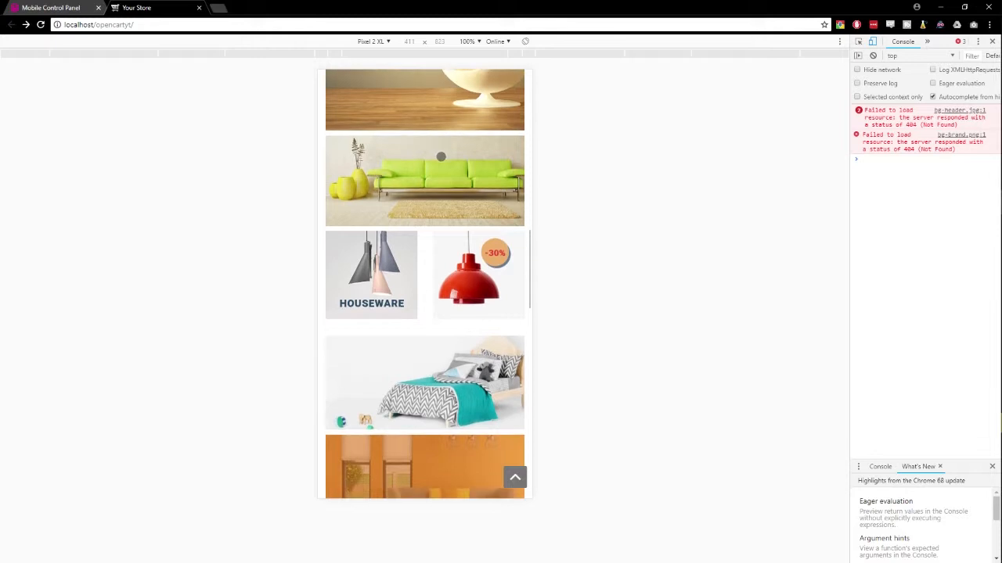
pyautogui.moveTo(427, 344)
pyautogui.mouseDown()
pyautogui.moveTo(417, 415)
pyautogui.moveTo(440, 190)
pyautogui.moveTo(433, 331)
pyautogui.mouseUp()
# Return to the Mobile Control Panel, set the layout to Mobile Layout 1 and save the module
pyautogui.click(48, 8)
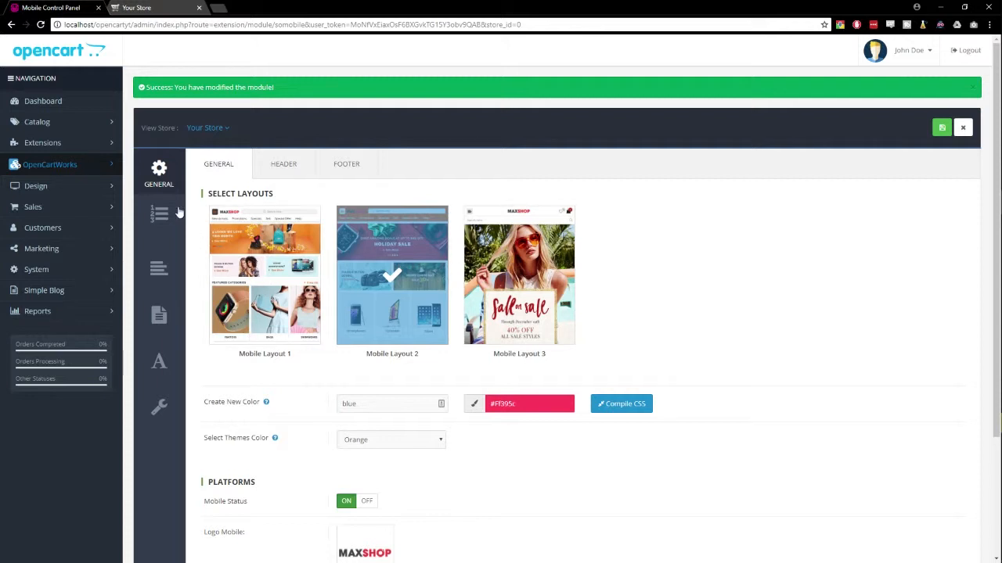
pyautogui.click(78, 166)
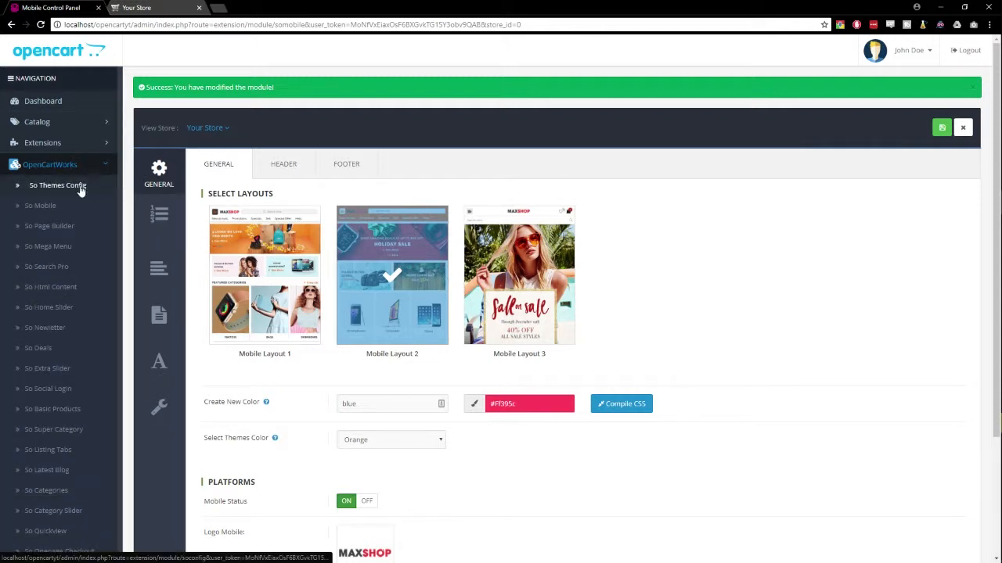
pyautogui.click(264, 274)
pyautogui.scroll(-2, 350, 381)
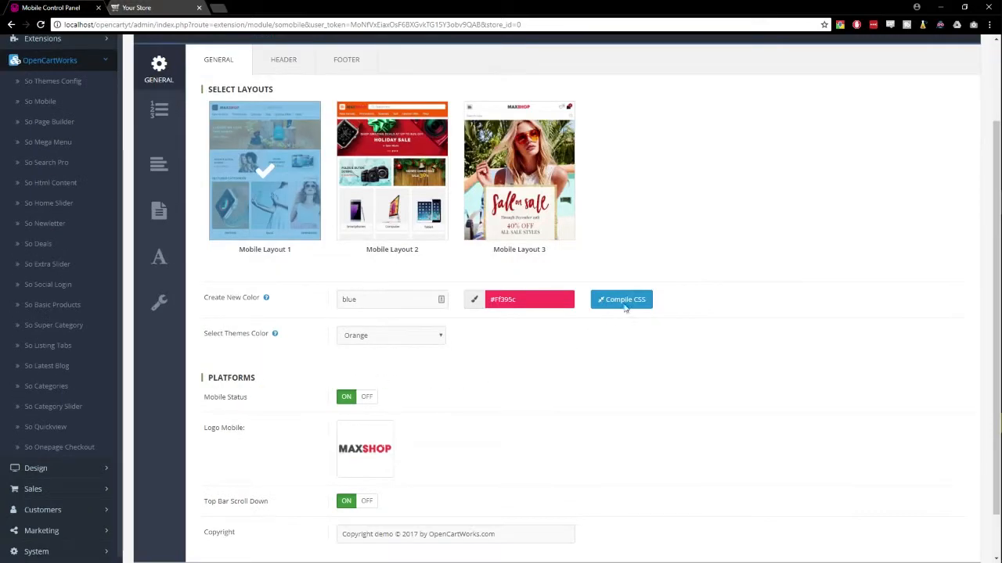
pyautogui.scroll(2, 626, 306)
pyautogui.click(940, 128)
pyautogui.scroll(-3, 637, 342)
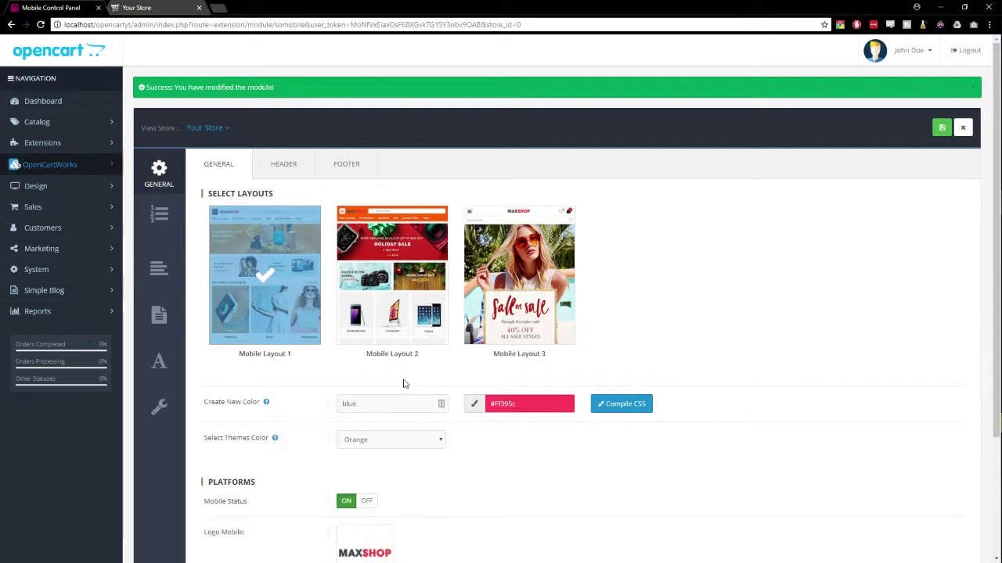
# Look through the list of OpenCartWorks modules in the admin navigation
pyautogui.click(81, 166)
pyautogui.scroll(-1, 71, 226)
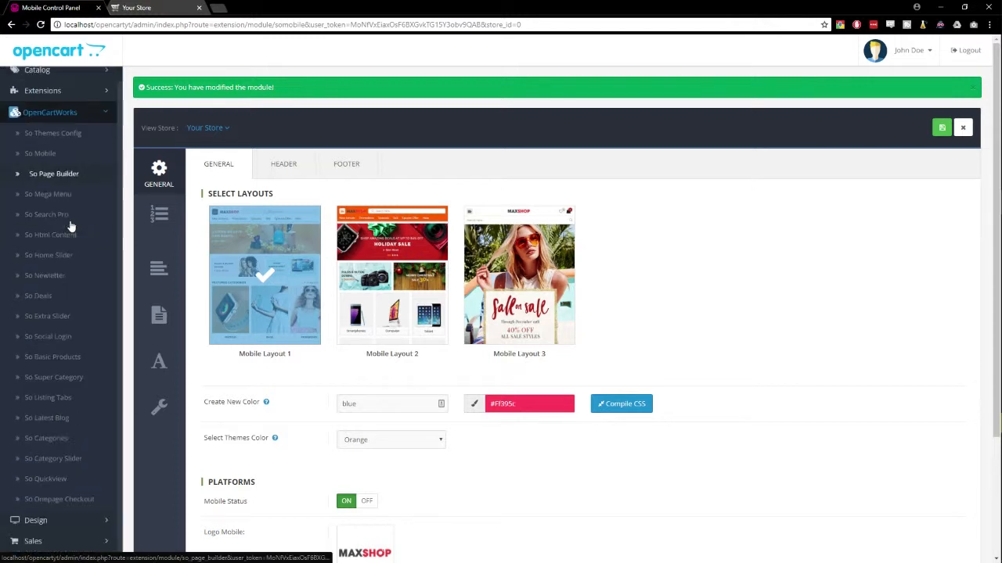